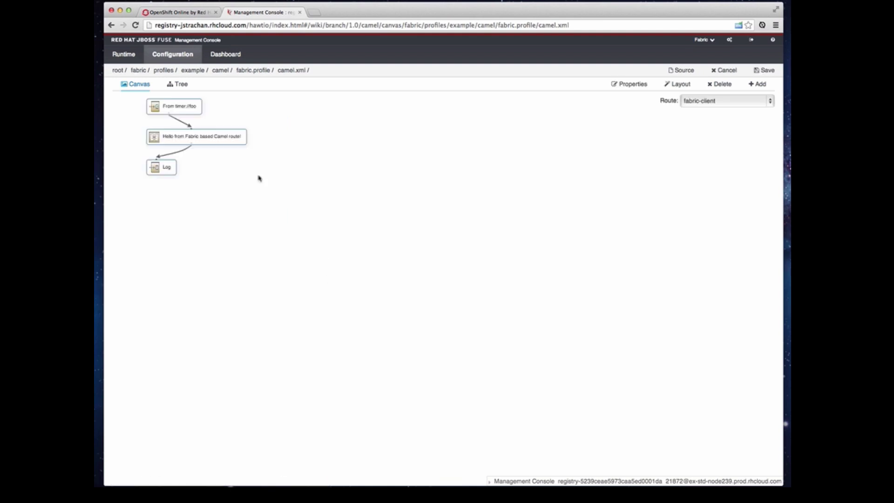
- Arrange the timer, Hello and Log route steps in a vertical line
left_click_drag(187, 105, 239, 106)
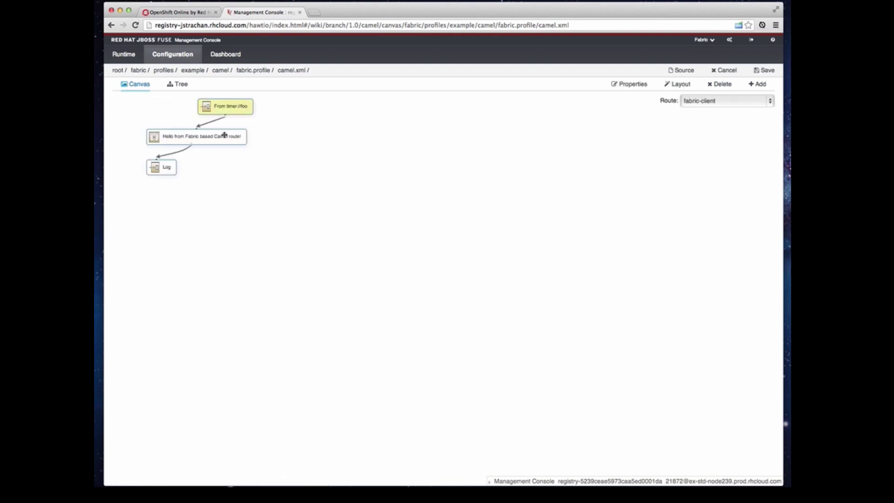
left_click_drag(224, 136, 257, 153)
left_click_drag(168, 164, 225, 198)
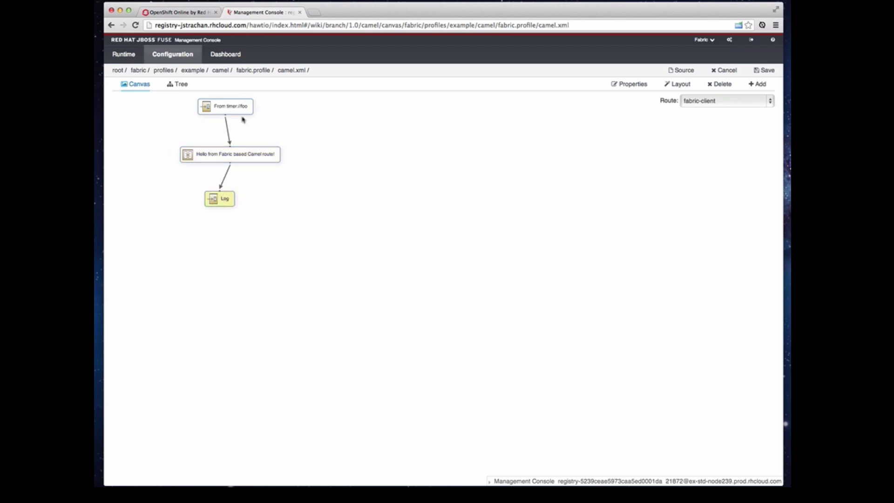
- Change the Set Body expression from 'Hello' to 'iPaaS ROCKS!!'
left_click(225, 155)
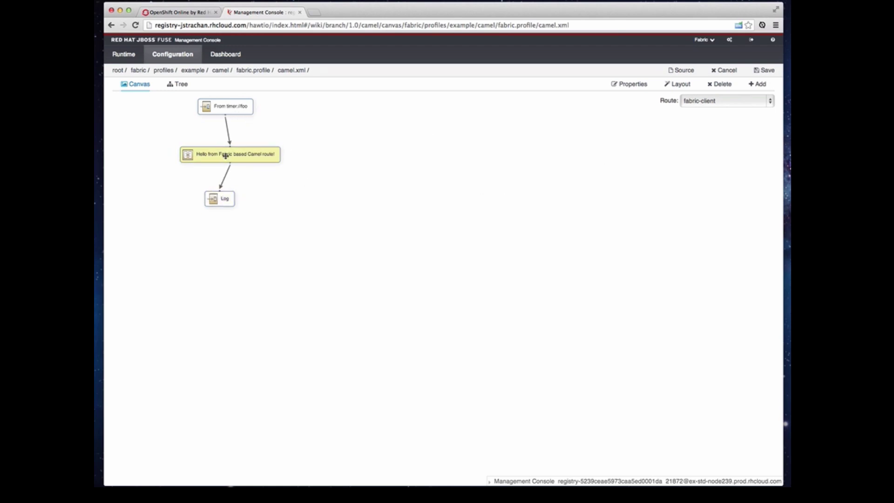
double_click(225, 154)
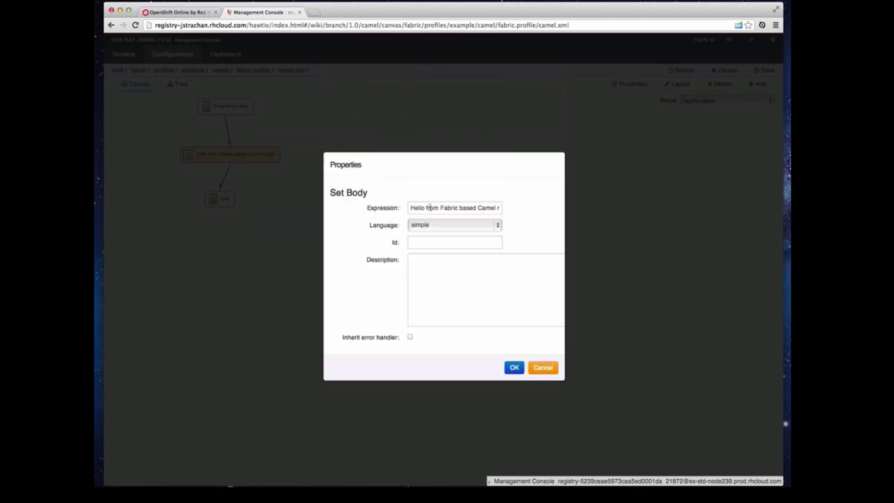
double_click(422, 207)
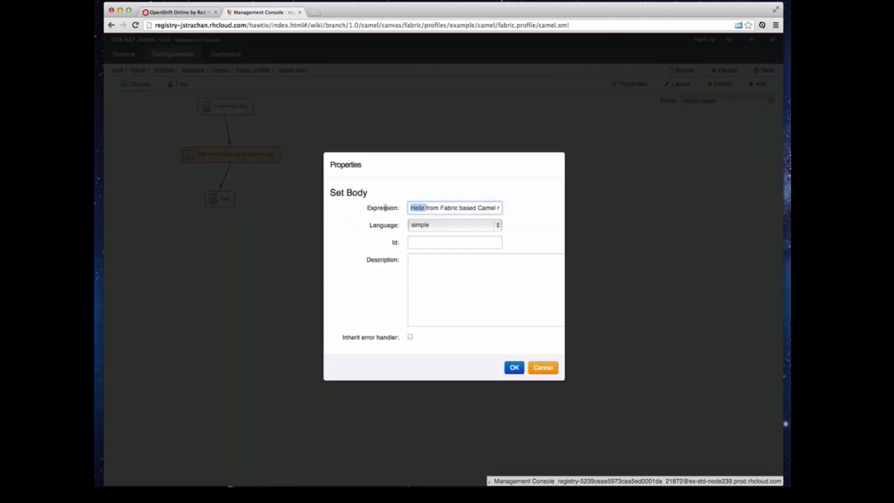
key("BackSpace")
type("iPaa")
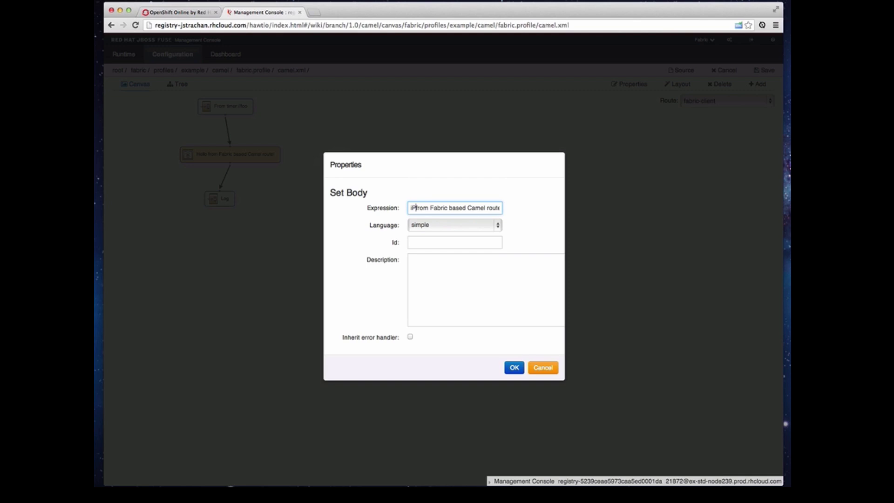
type("S ROCKS")
type("!!")
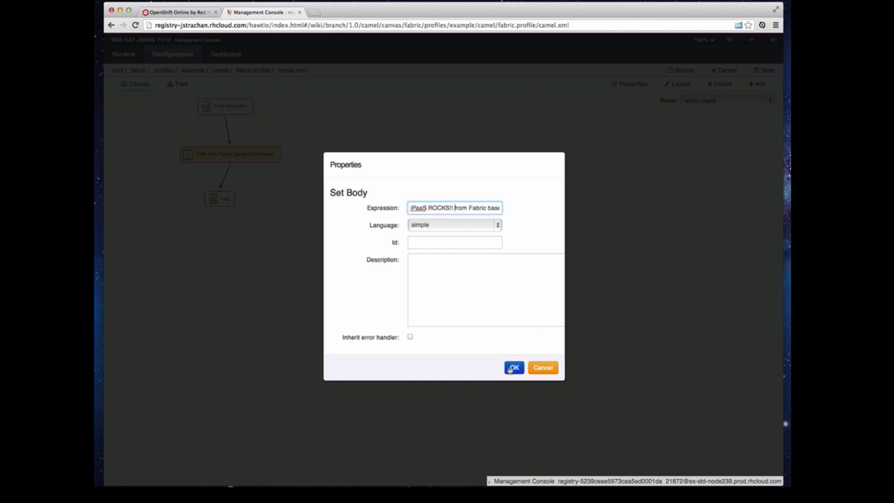
left_click(513, 367)
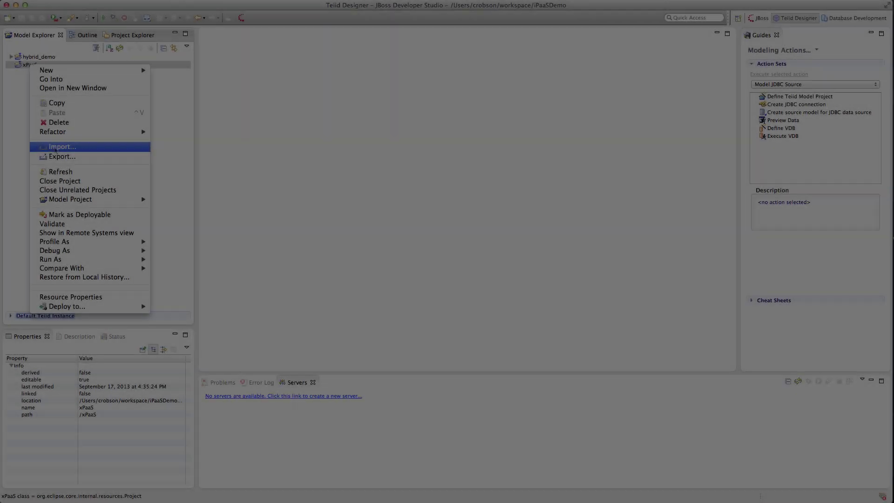
- Start a Salesforce source model import using the SalesForce connection profile
left_click(54, 147)
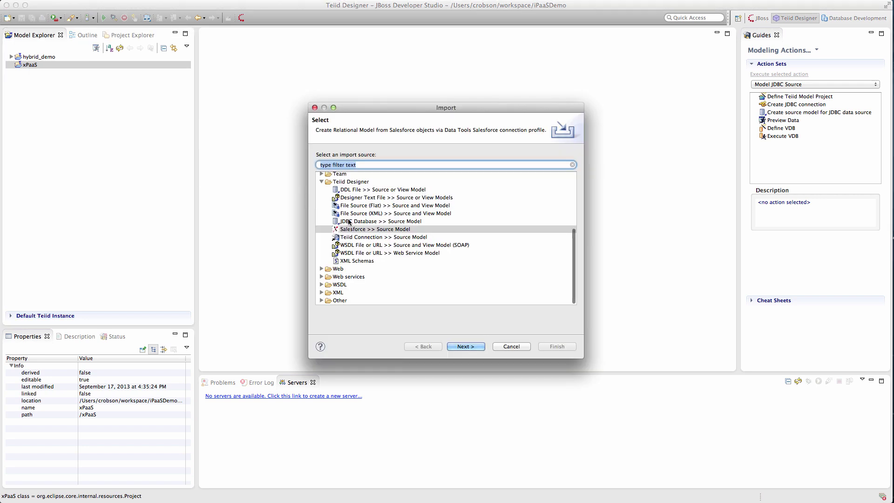
left_click(401, 230)
left_click(461, 347)
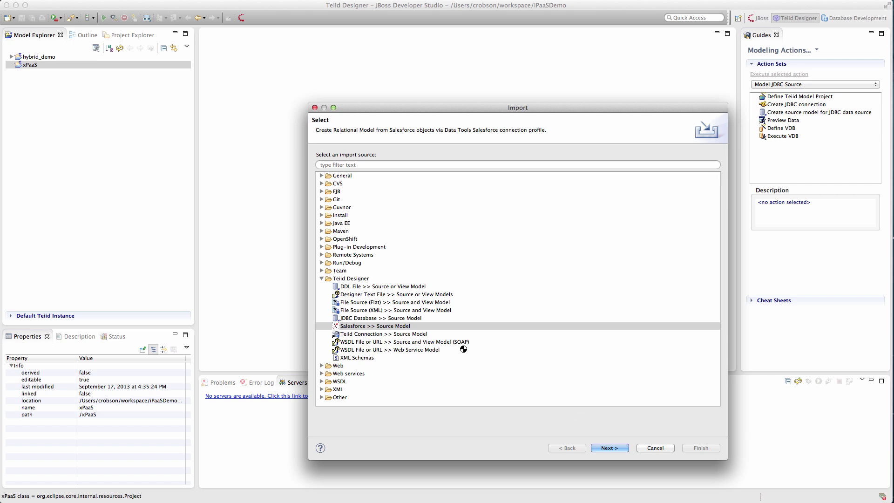
left_click(406, 164)
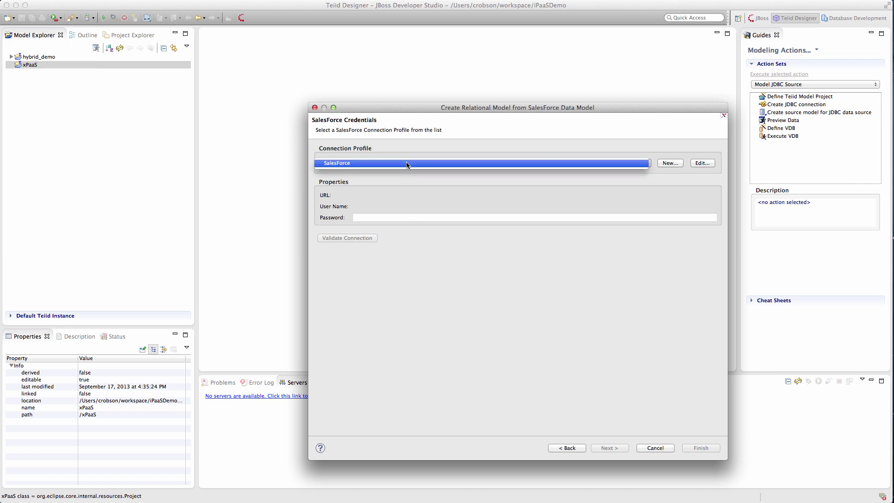
left_click(353, 166)
- Validate the Salesforce connection and select only the Account object
left_click(357, 238)
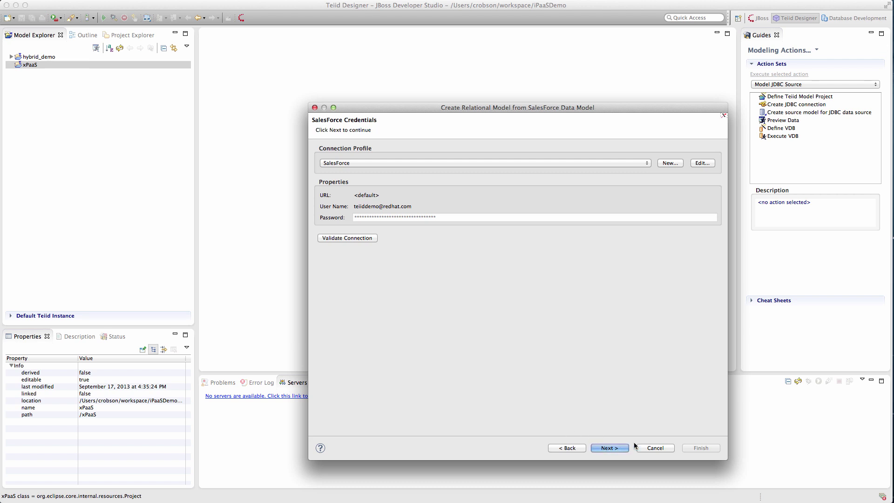
left_click(615, 447)
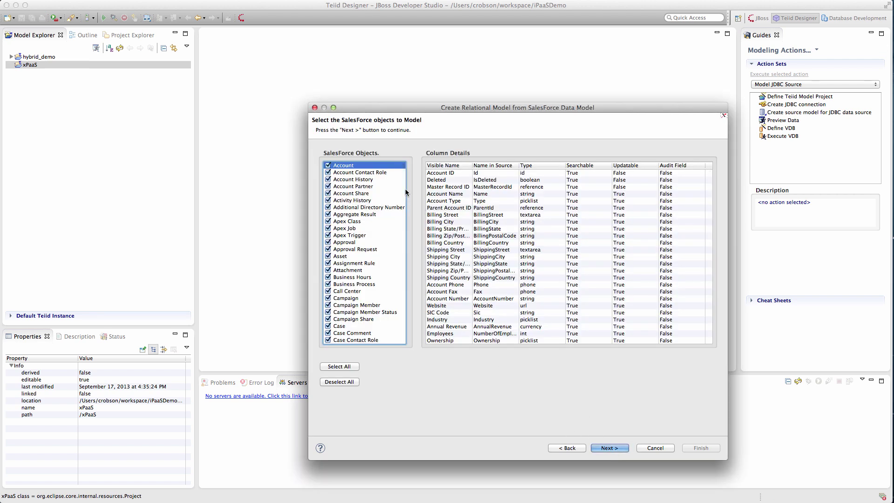
left_click(344, 383)
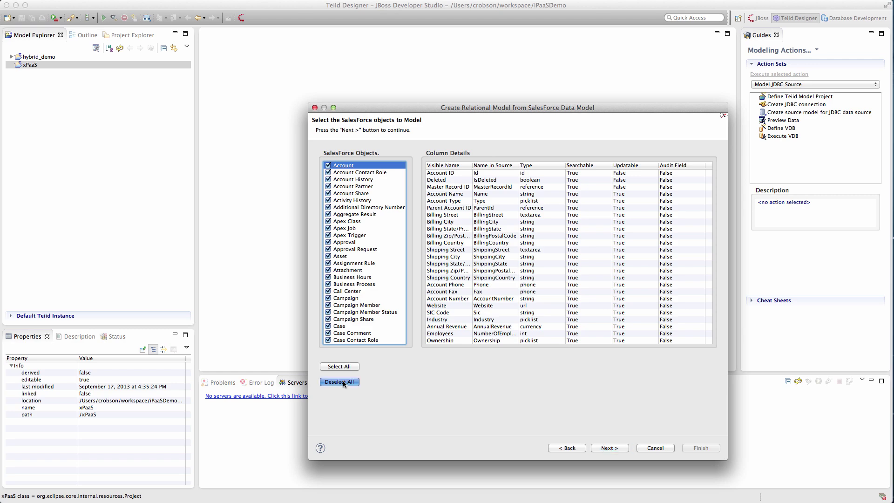
left_click(327, 166)
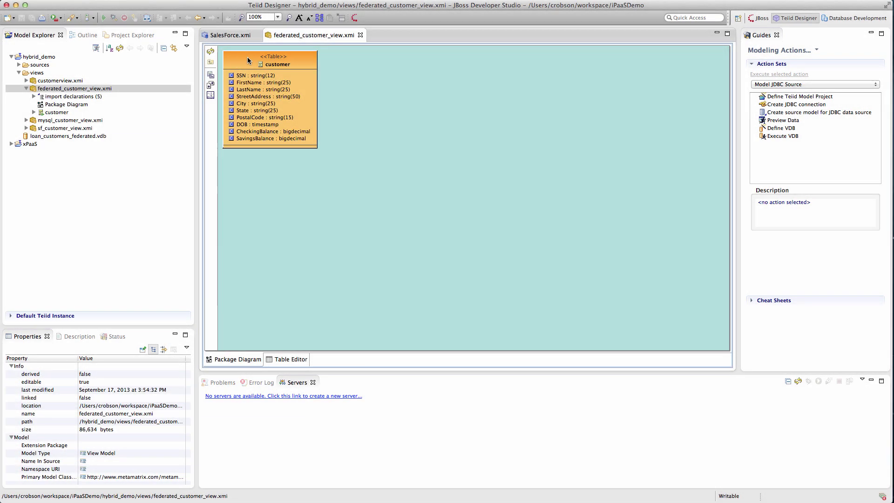
- Show the customer table's dependency diagram and trace its City and State columns
right_click(247, 57)
mouse_move(272, 88)
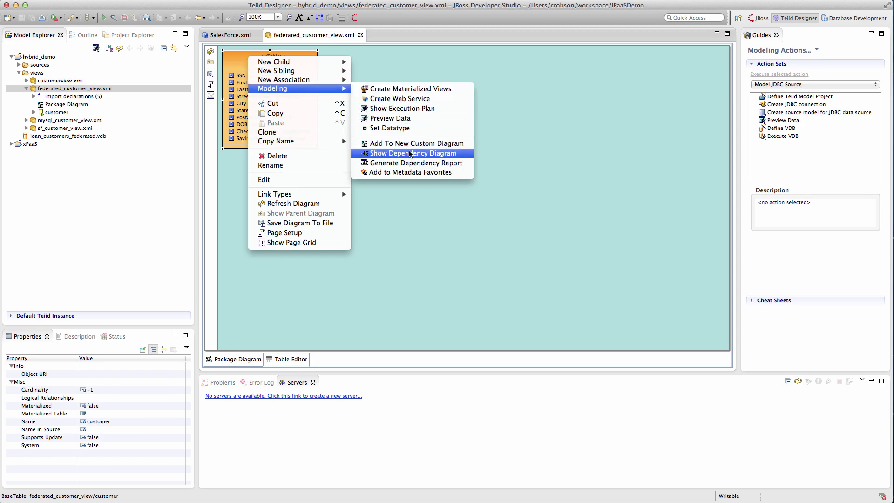
left_click(408, 153)
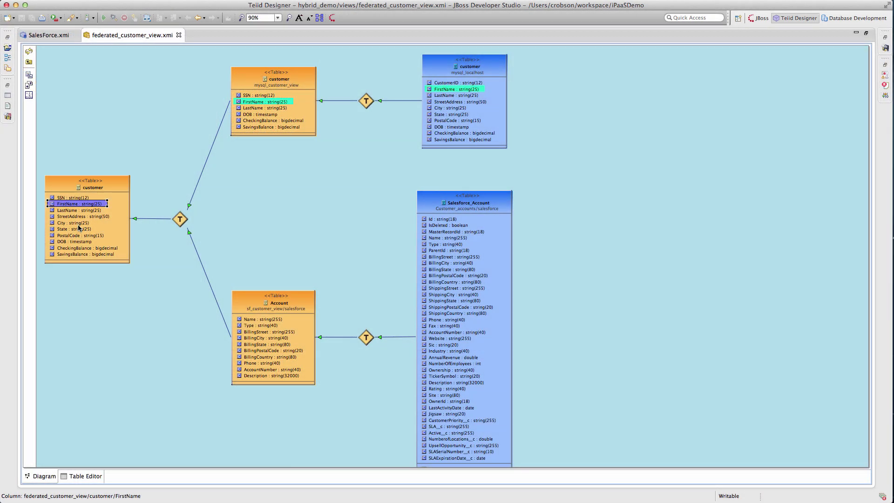
left_click(79, 223)
left_click(81, 230)
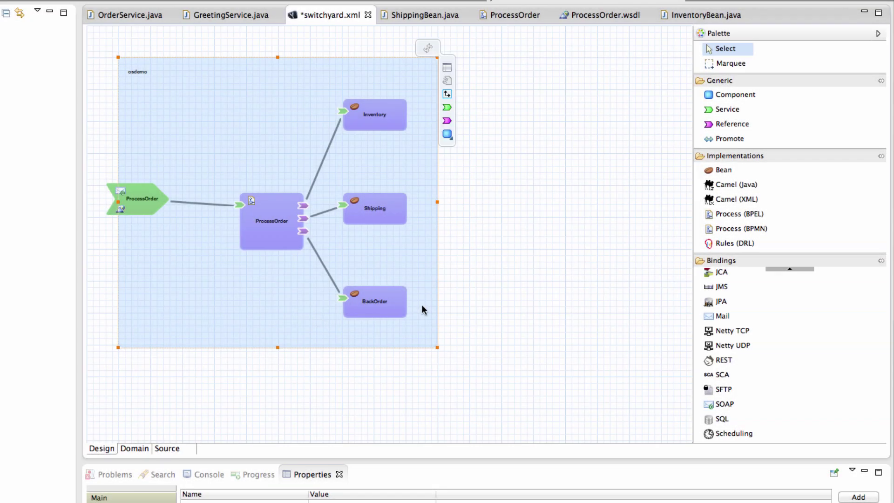
- Review the ProcessOrder process and Inventory bean code, then pick the SQL binding tool
left_click(275, 205)
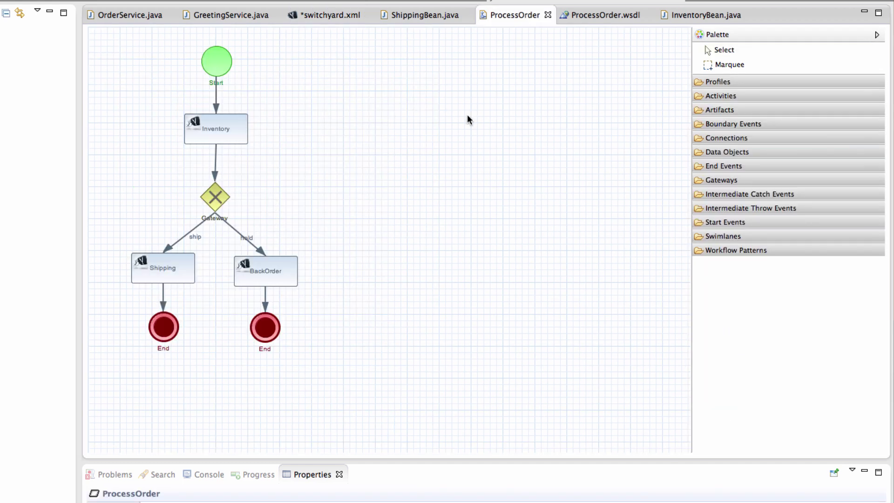
left_click(343, 16)
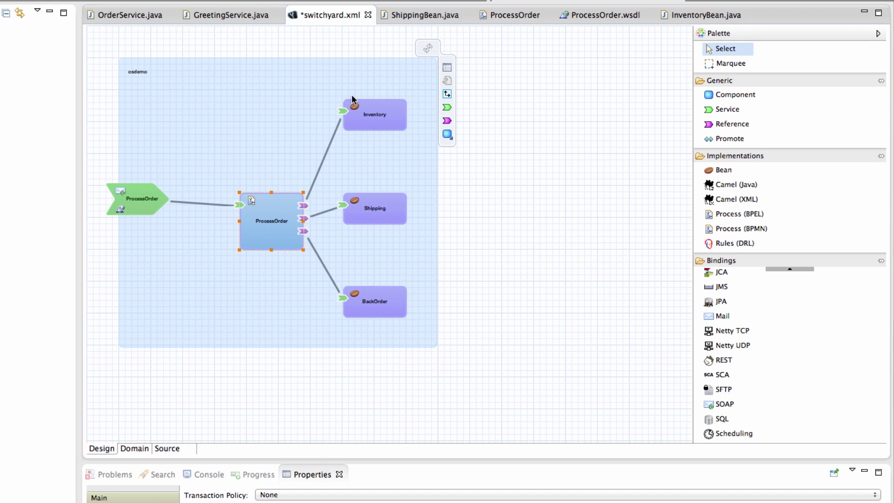
left_click(365, 122)
double_click(365, 122)
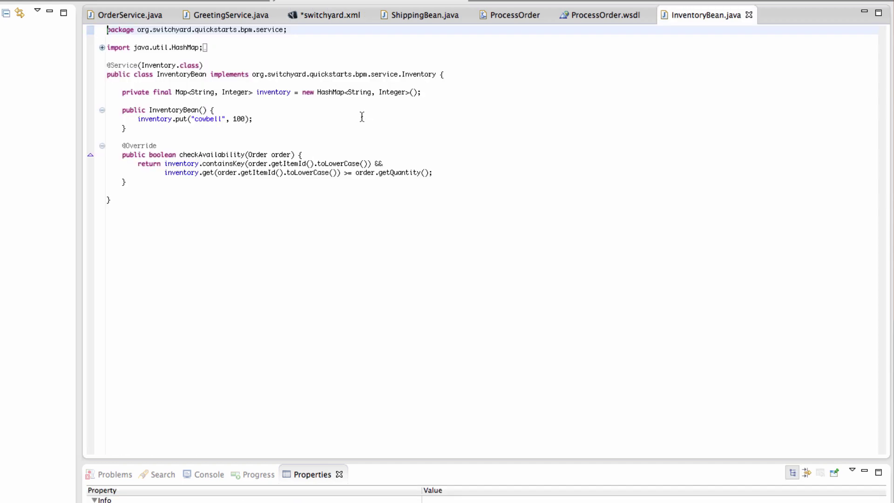
left_click(331, 15)
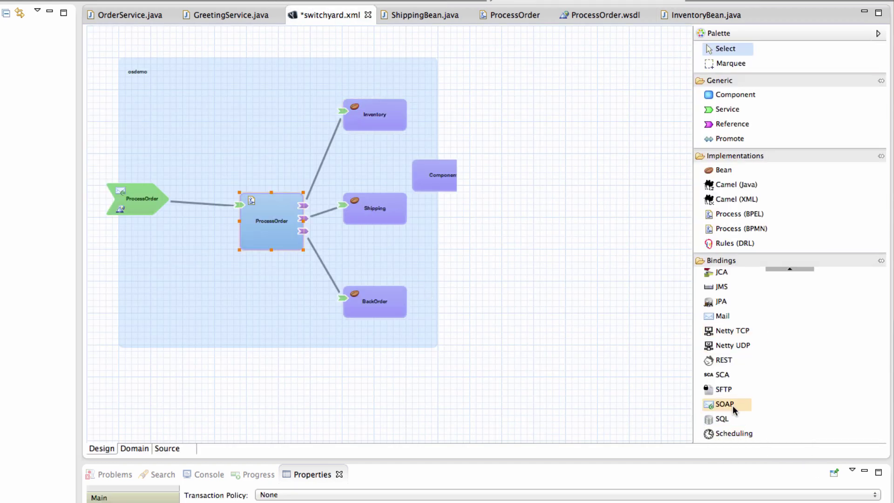
left_click(721, 418)
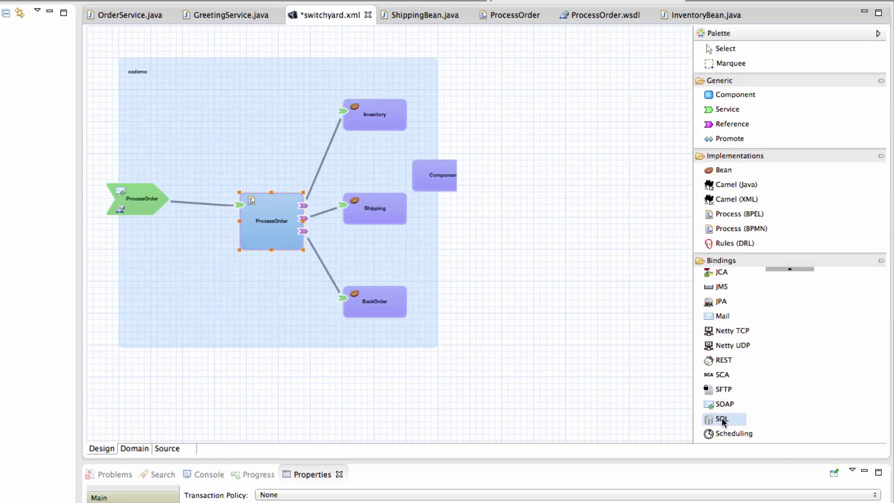
- Bind ProcessOrder to SQL: 'select * from user_table' on jboss:/java/exampleDS
left_click(141, 210)
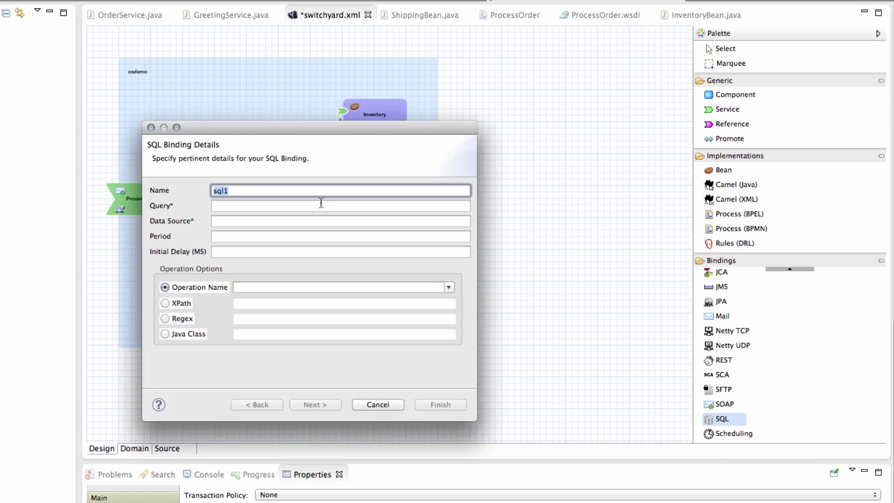
left_click(320, 204)
type("select * ")
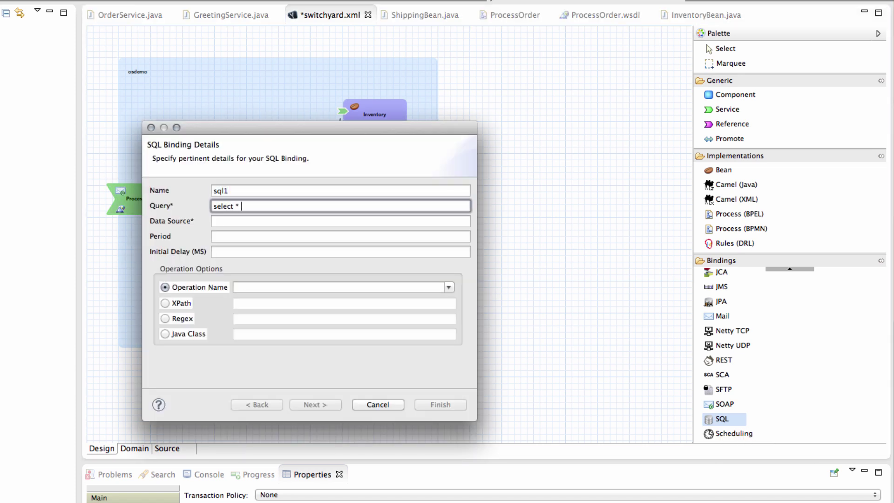
type("from  user_table")
left_click(317, 222)
type("jboss")
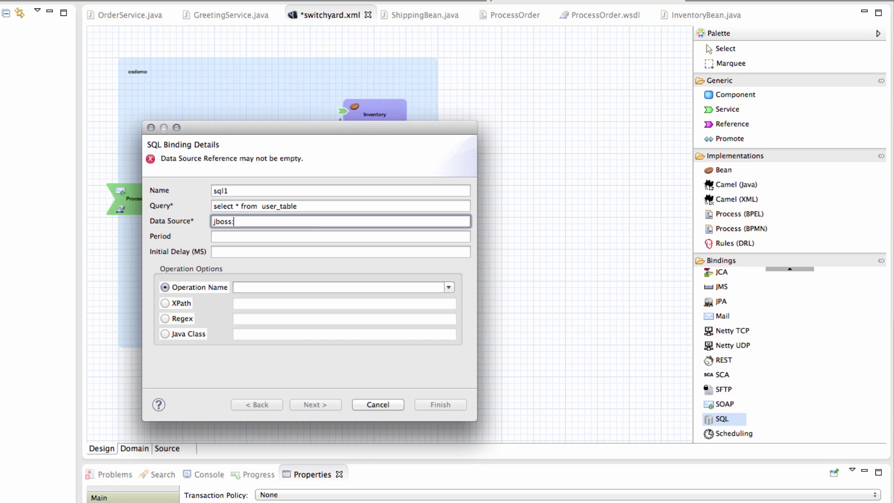
type("://")
key("BackSpace")
type("java/e")
type("xampleDS")
left_click(352, 236)
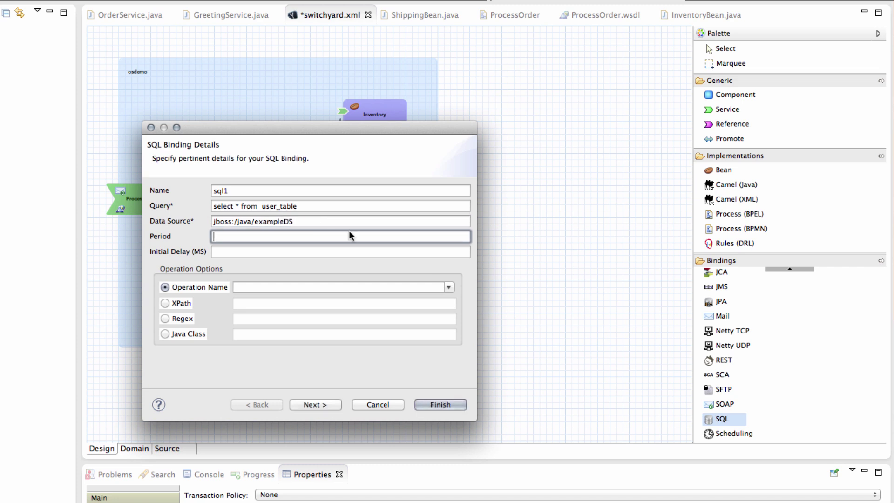
left_click(440, 404)
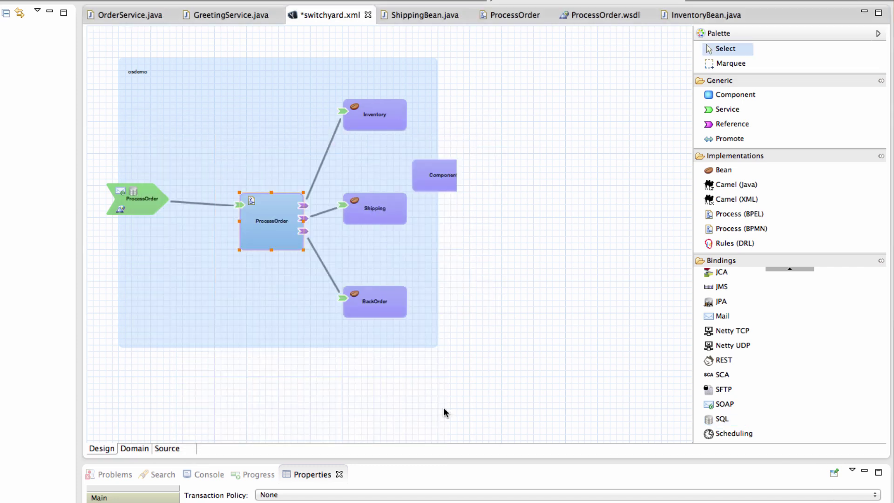
- Create the RulesComponent.drl rules file implementing the OrderService interface
left_click(734, 243)
left_click(366, 245)
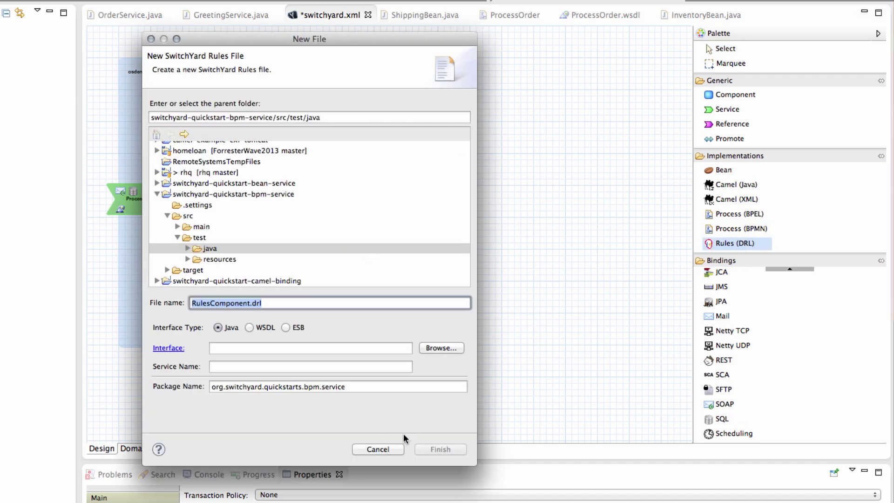
left_click(316, 347)
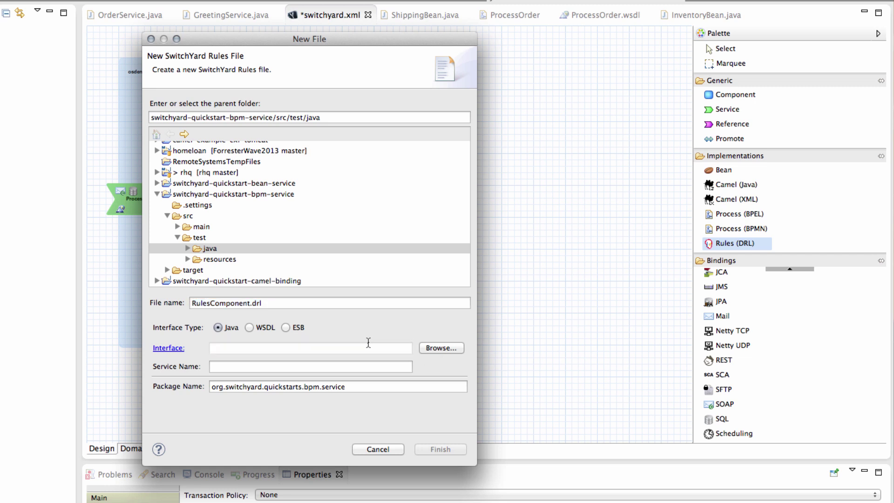
left_click(441, 348)
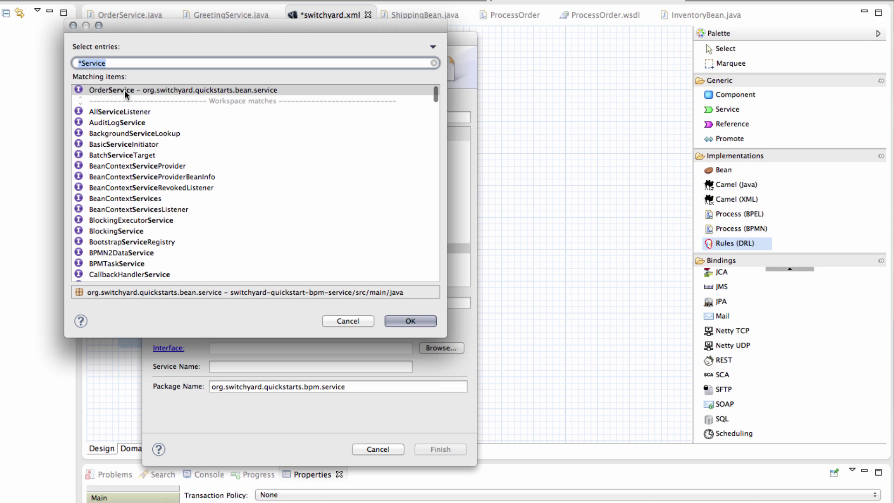
double_click(126, 94)
left_click(431, 449)
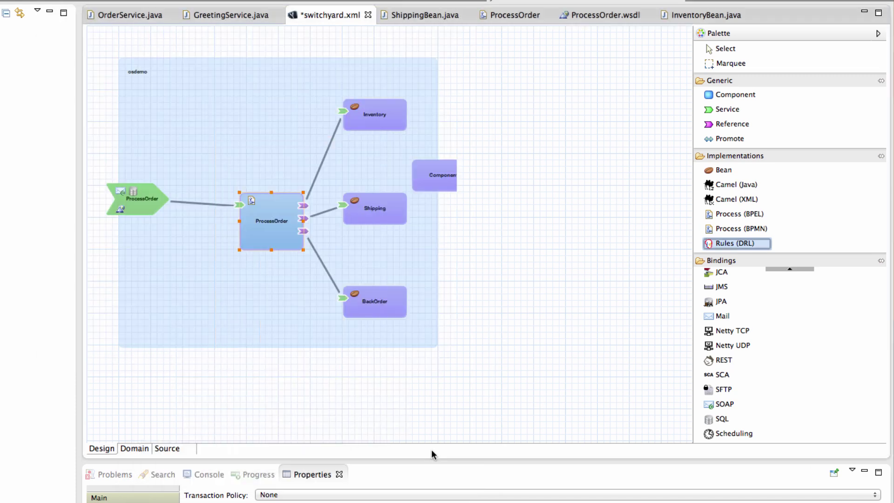
- Apply a Rules (DRL) implementation to the empty component again
left_click(395, 307)
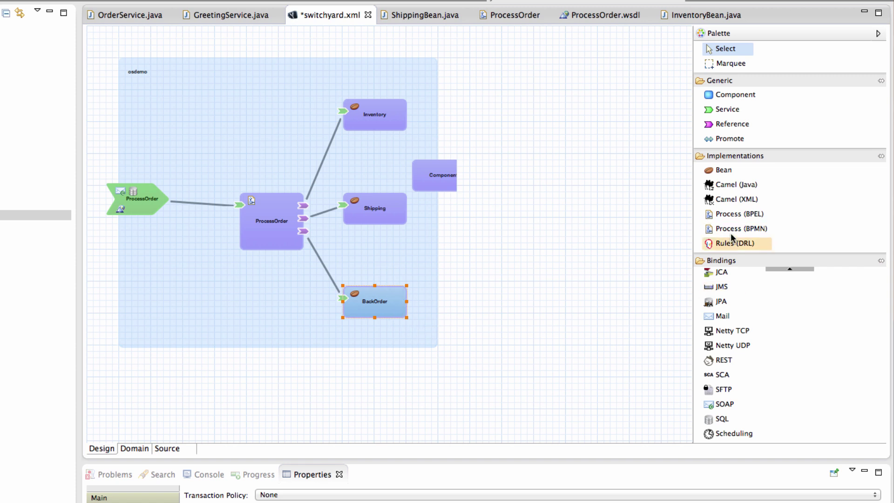
left_click(731, 248)
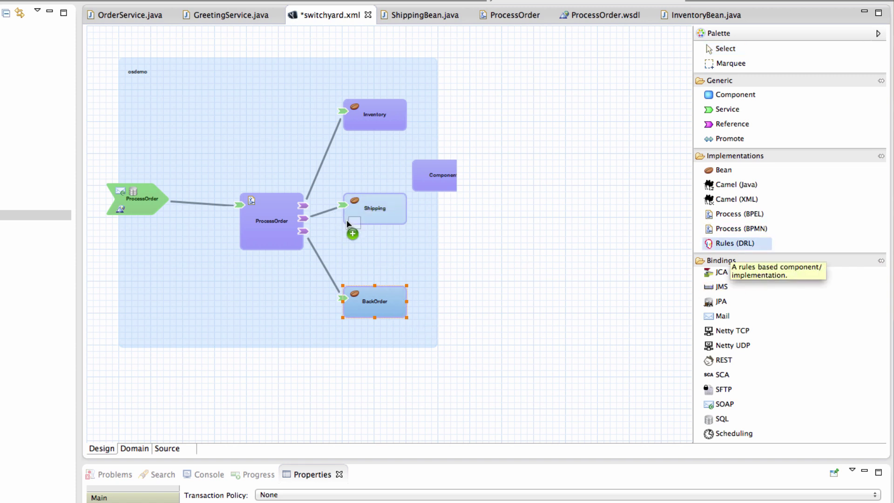
left_click(423, 185)
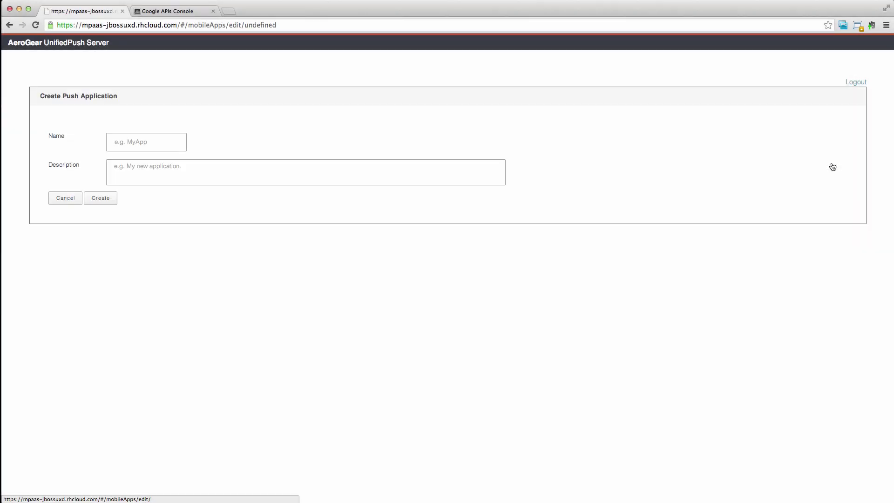
- Create the push application MyPushApplication with its name and description
left_click(117, 141)
type("MyPushApplication")
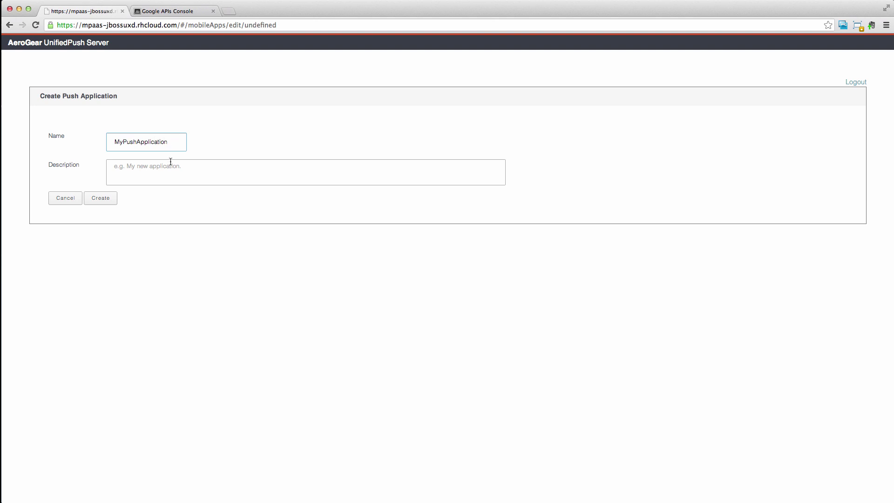
left_click(170, 162)
type("Description")
type(" of my new push application")
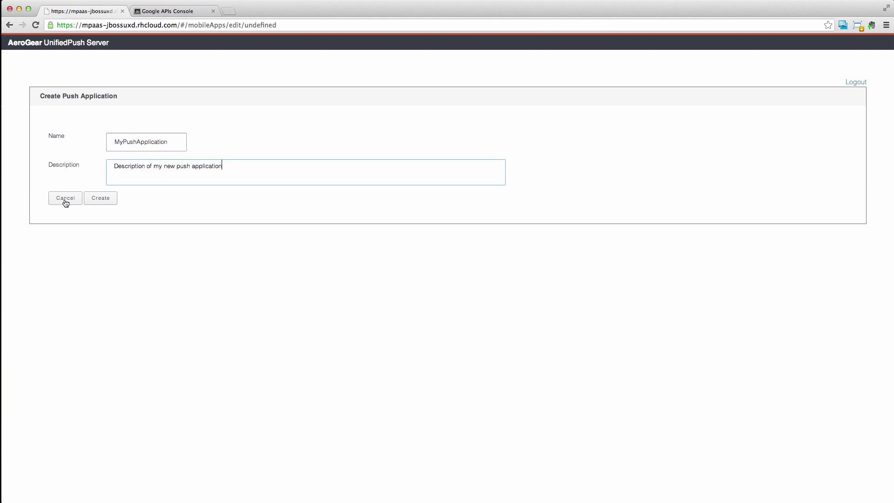
left_click(103, 200)
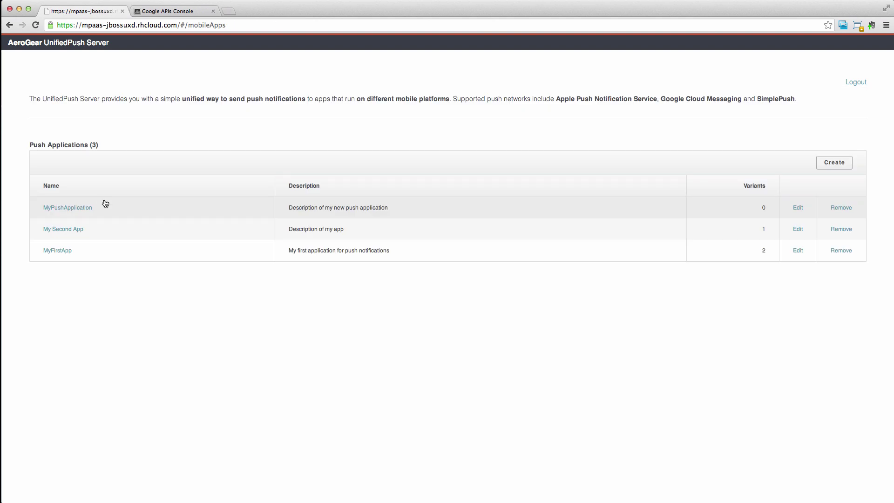
- Open MyPushApplication and select its Application ID and Master Secret
left_click(83, 209)
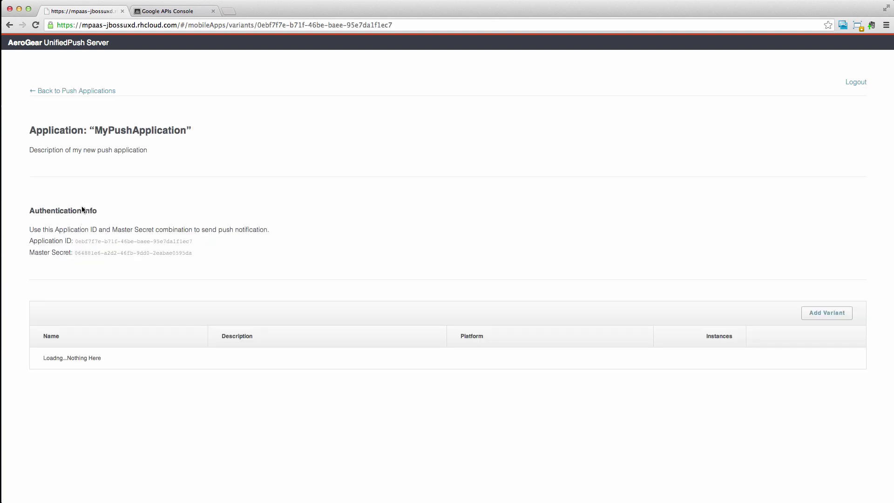
left_click_drag(75, 241, 183, 243)
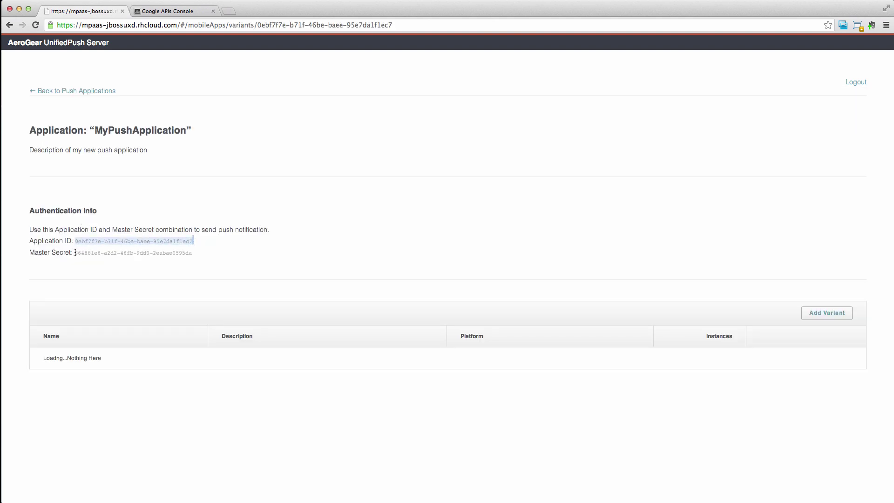
left_click_drag(74, 252, 200, 252)
- Start an Android variant and paste the Google project's API key into it
left_click(825, 316)
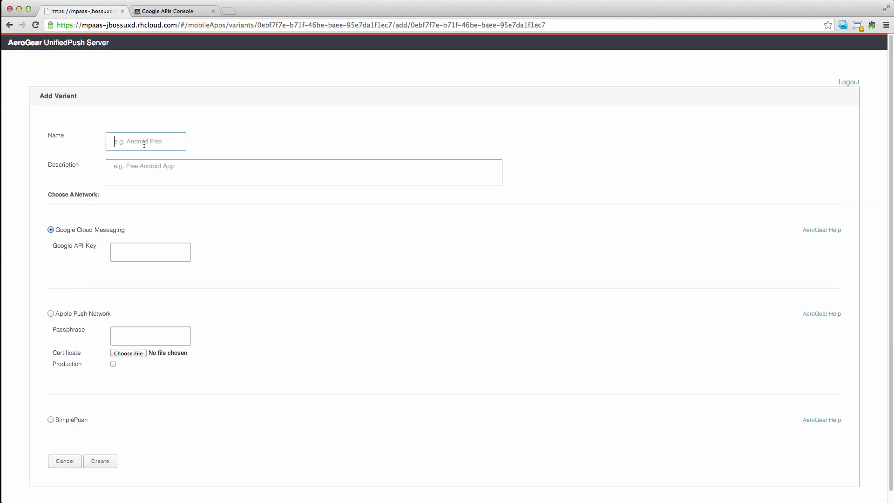
type("And")
type("M")
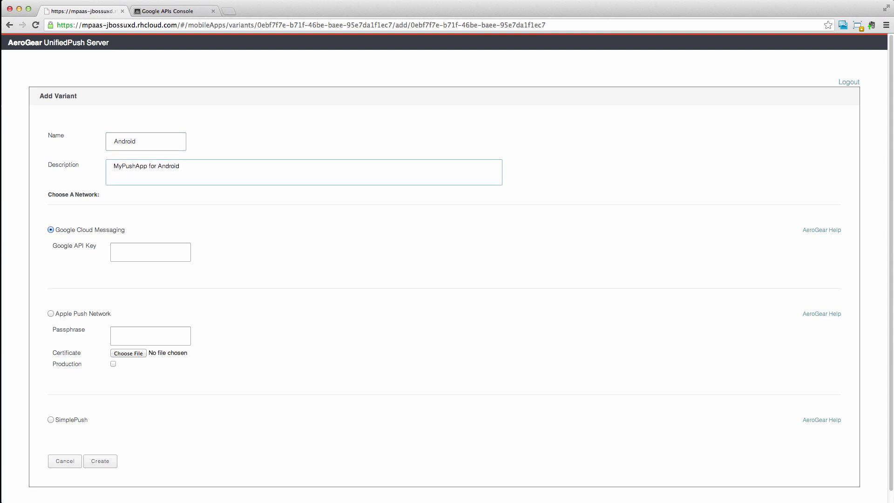
left_click(161, 12)
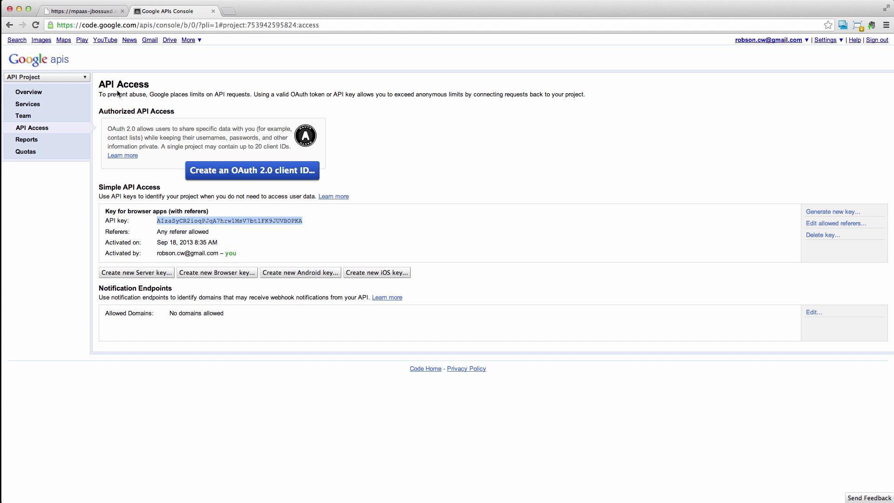
left_click(105, 11)
left_click(152, 252)
key("ctrl+v")
- Create the Android variant and begin naming a second variant
left_click(102, 466)
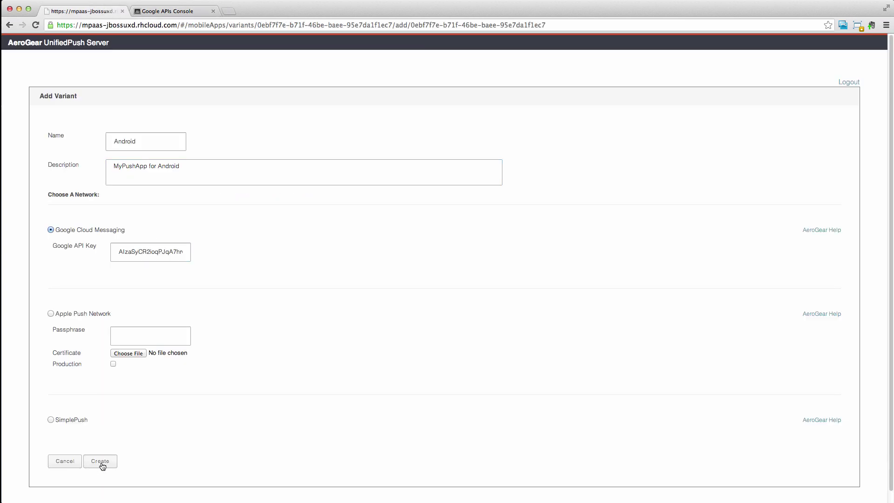
left_click(824, 317)
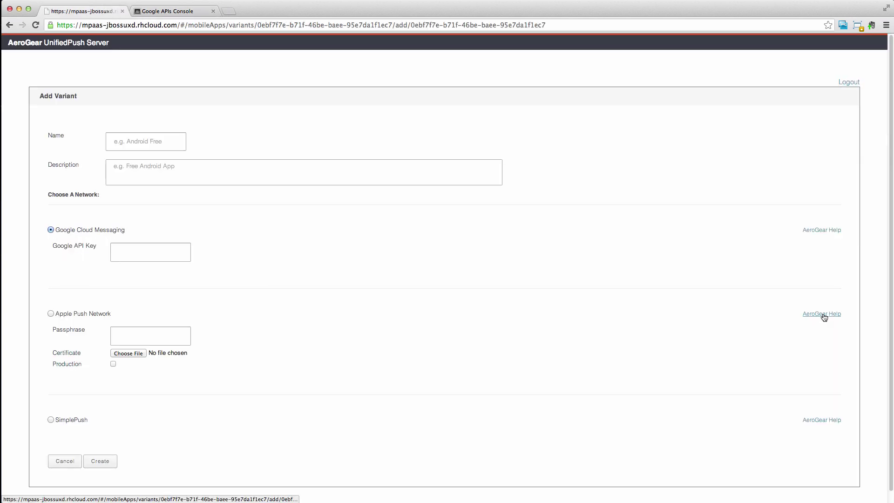
left_click(139, 143)
type("Si")
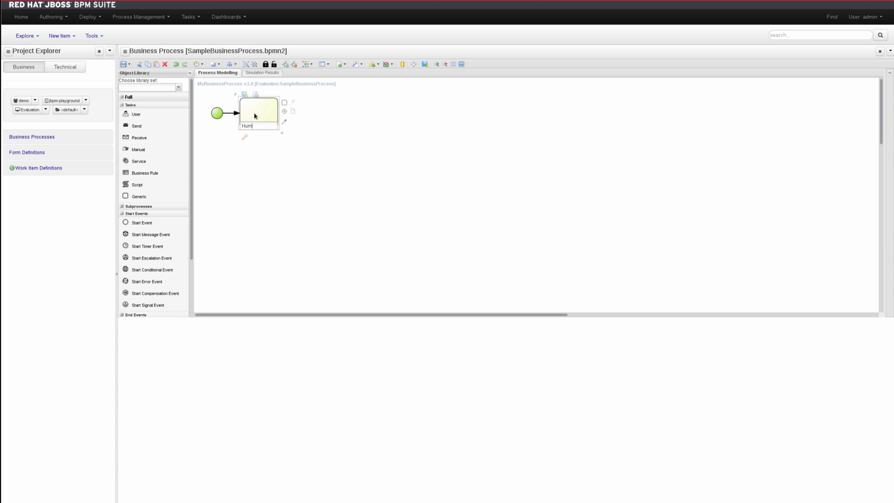
type("k")
- Make 'Human Task' a user task and append a 'Script Task' script task
key("Return")
left_click(245, 138)
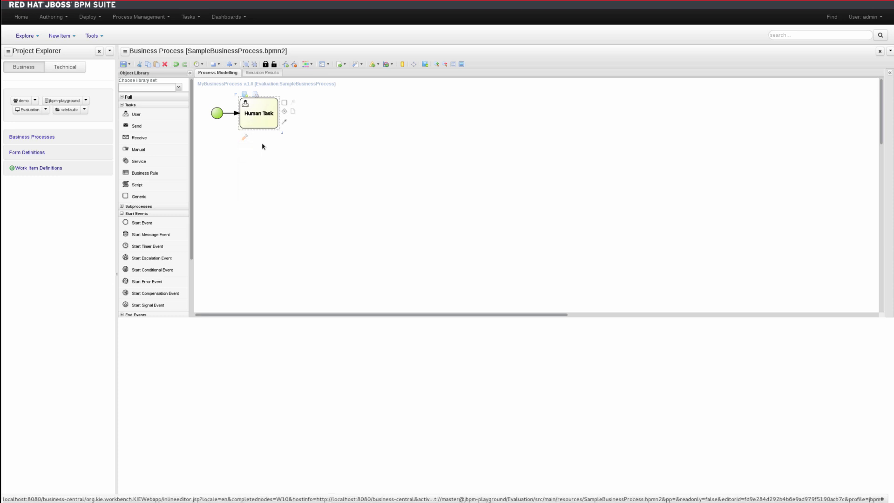
left_click(285, 103)
left_click(305, 162)
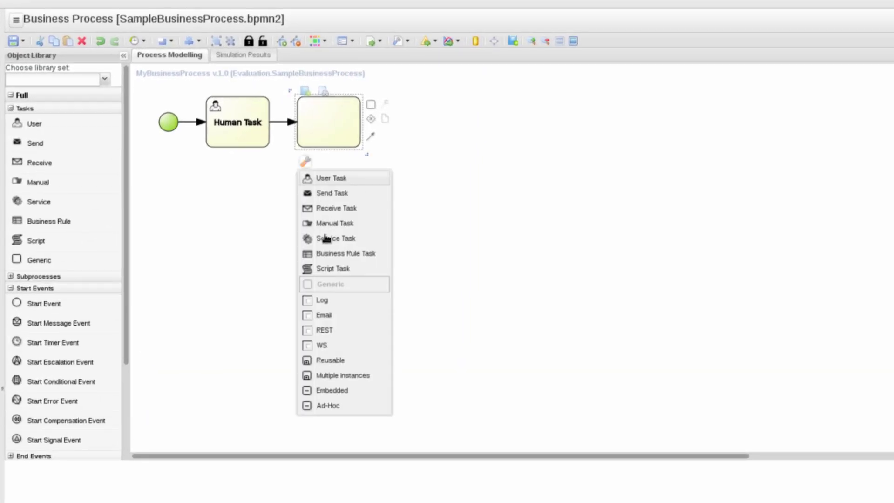
double_click(331, 138)
type("S")
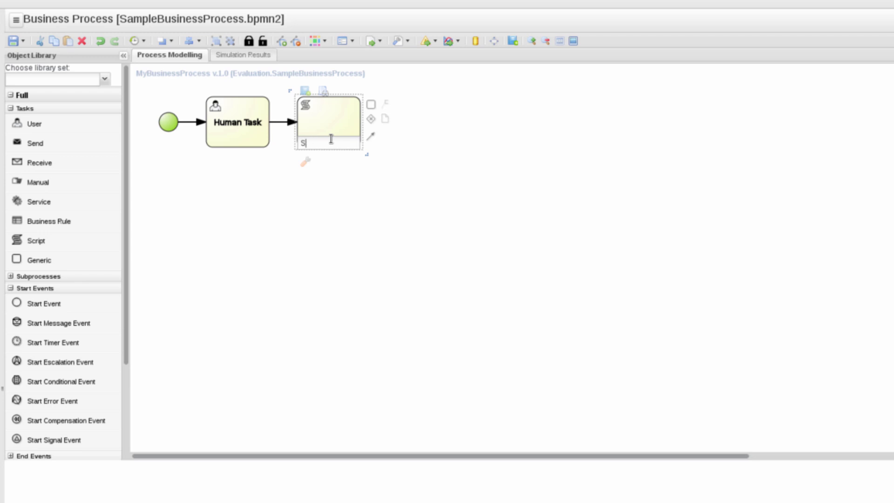
type("cript Task")
key("Return")
- Add an exclusive gateway with two branch tasks, the lower one a script task
left_click(371, 119)
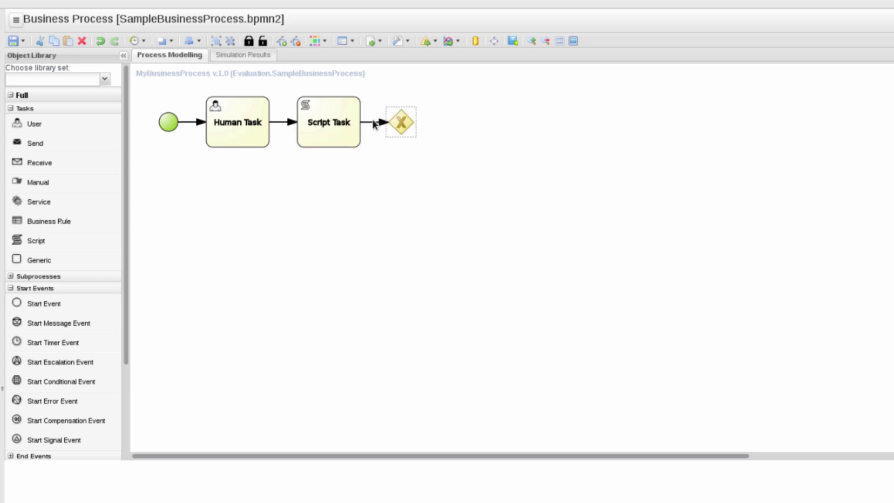
left_click(424, 119)
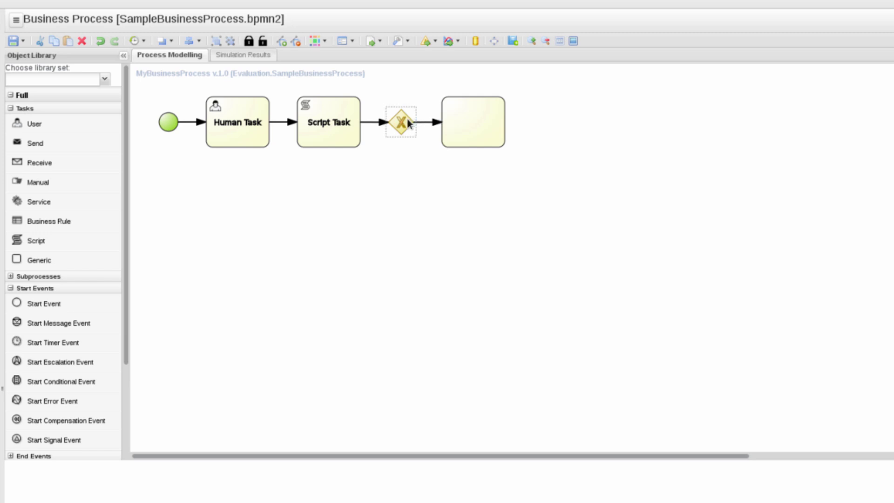
left_click(468, 120)
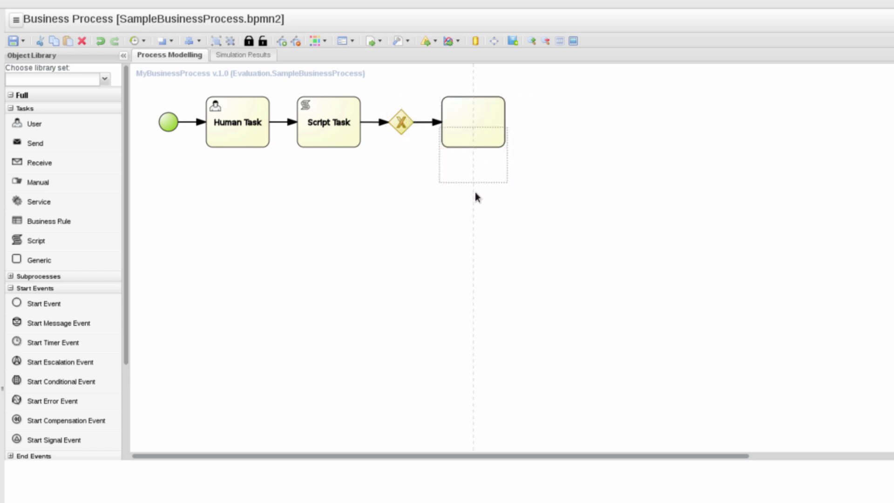
left_click_drag(475, 137, 476, 189)
left_click(451, 241)
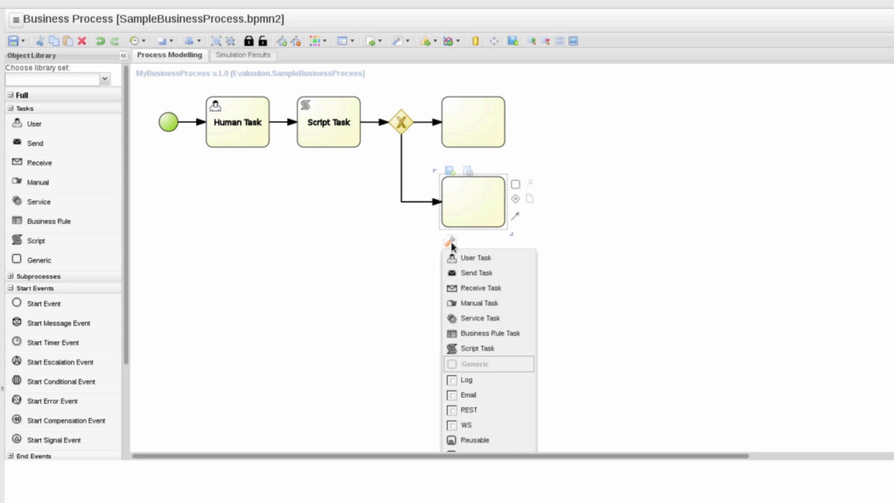
left_click(473, 351)
double_click(474, 207)
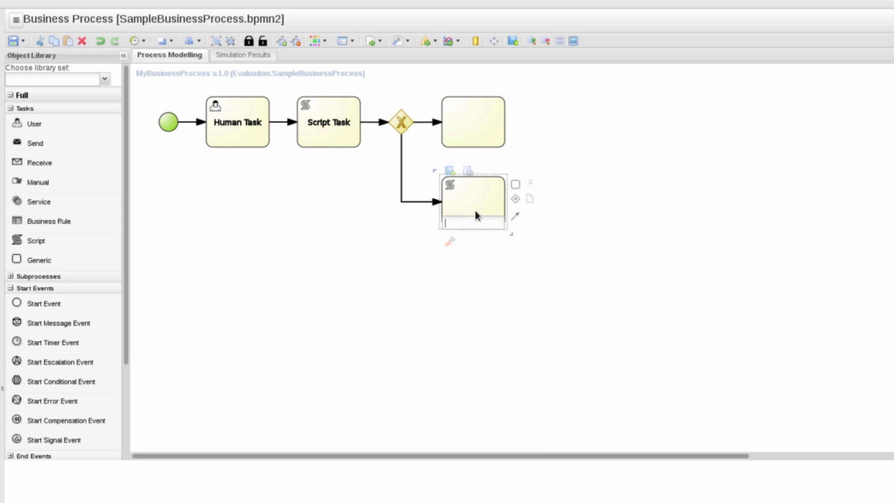
type("Error State")
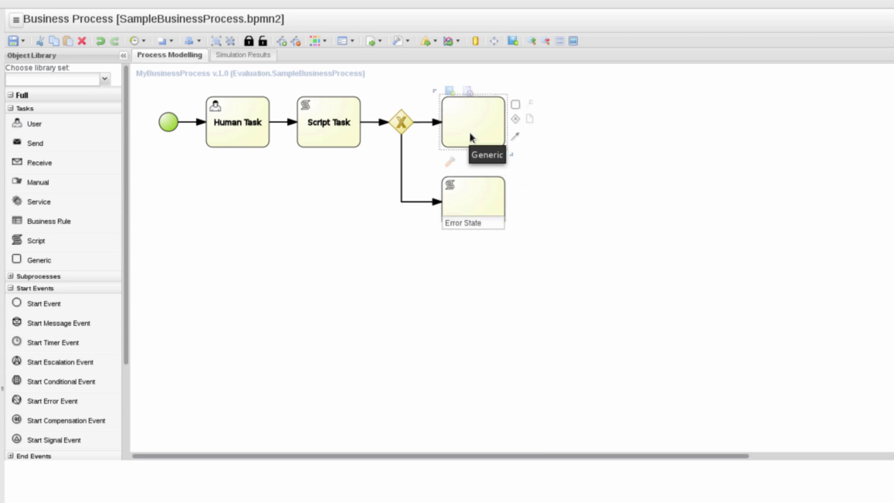
- Label 'Expected State', add an end event, and connect Error State to it
double_click(469, 131)
type("Expected")
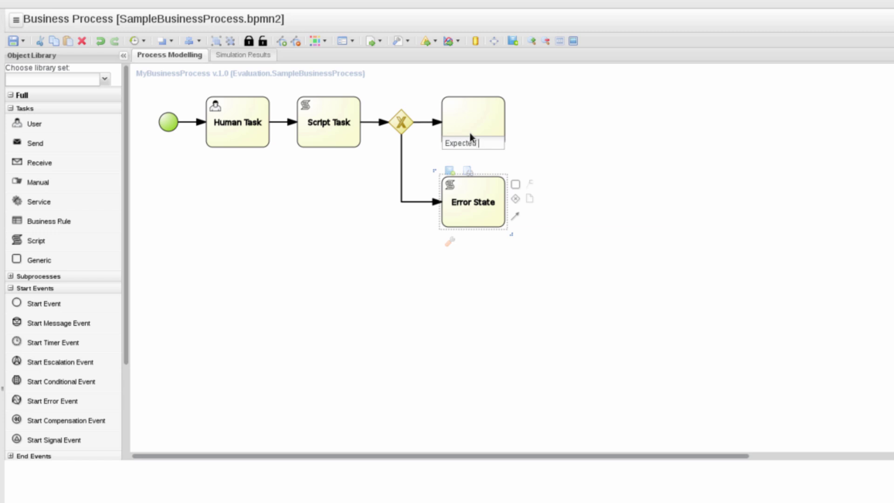
type(" State")
key("Return")
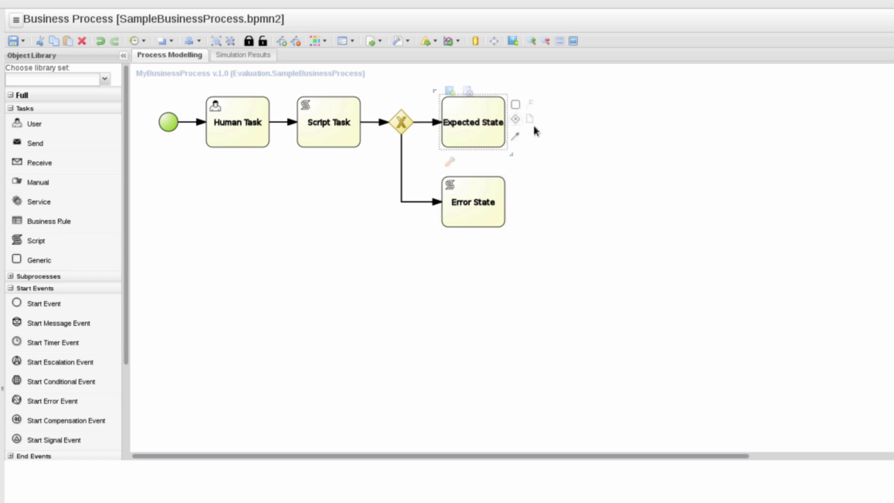
left_click(539, 118)
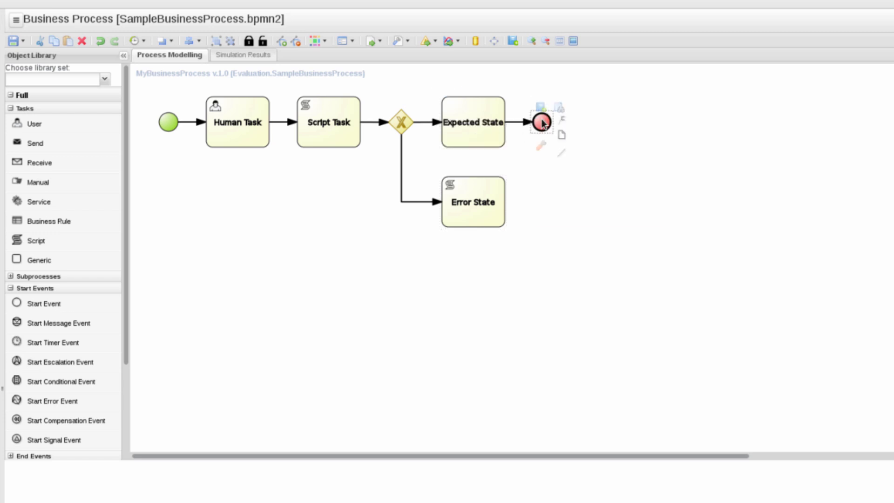
left_click(500, 205)
left_click_drag(542, 228, 540, 127)
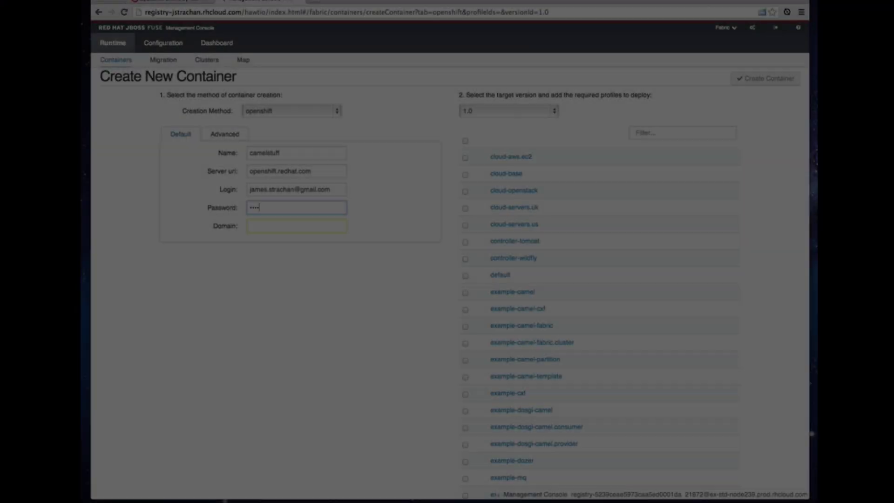
- Create the camelstuff container with the example-camel-fabric profile selected
key("Tab")
type("jstra")
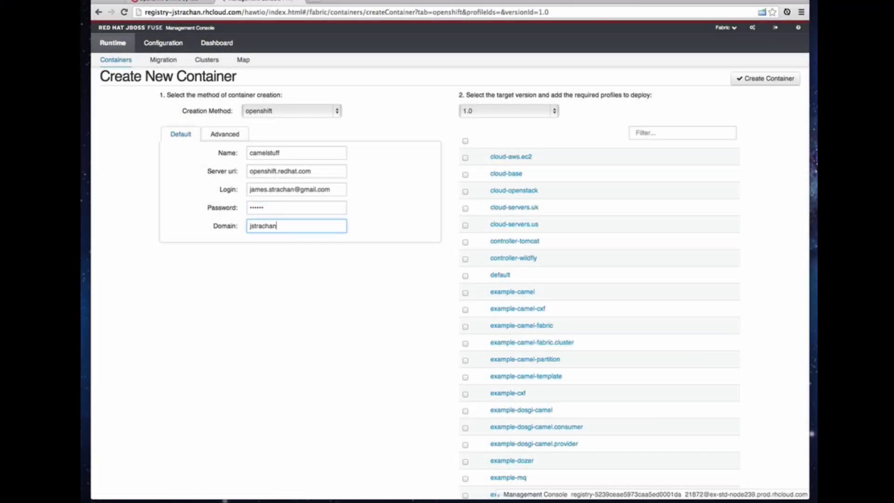
left_click(668, 130)
type("example")
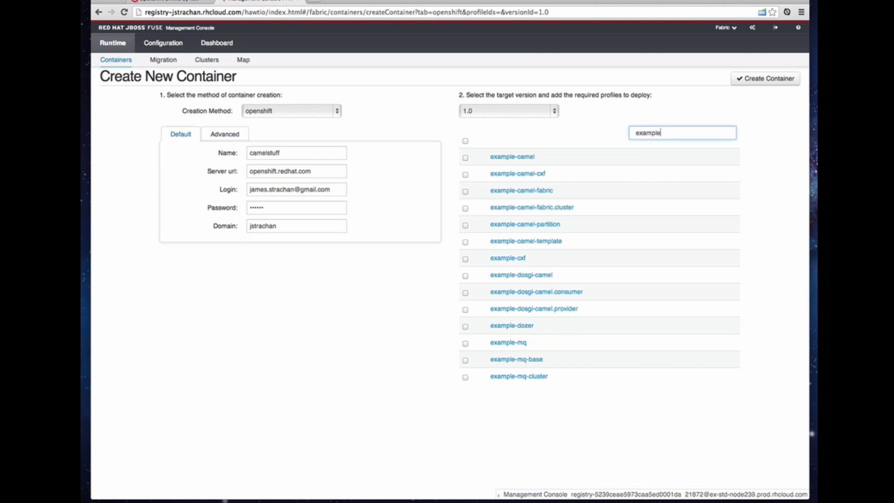
type("-cam")
left_click(466, 191)
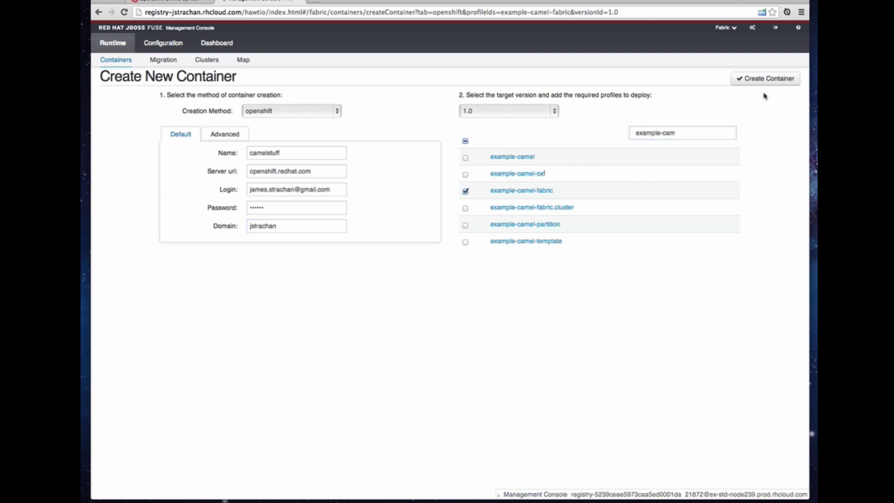
left_click(761, 79)
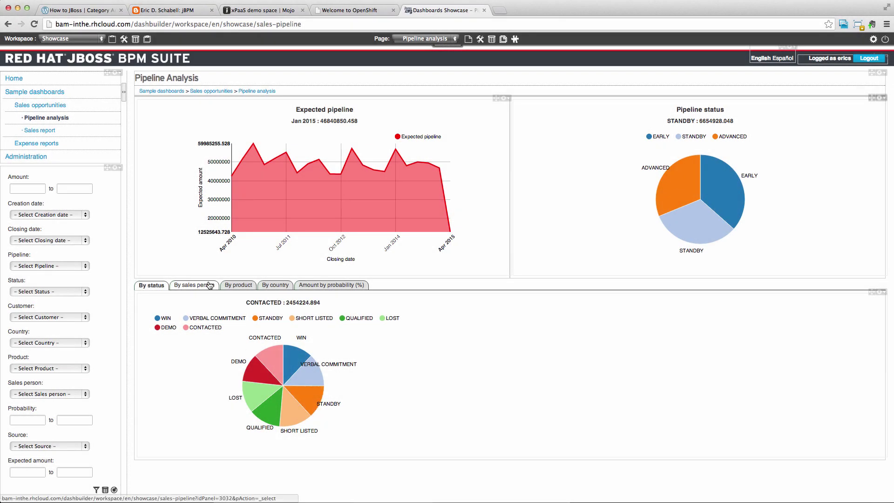
- Drill from the pipeline's by-country chart into Australia and show its amounts by status
left_click(275, 285)
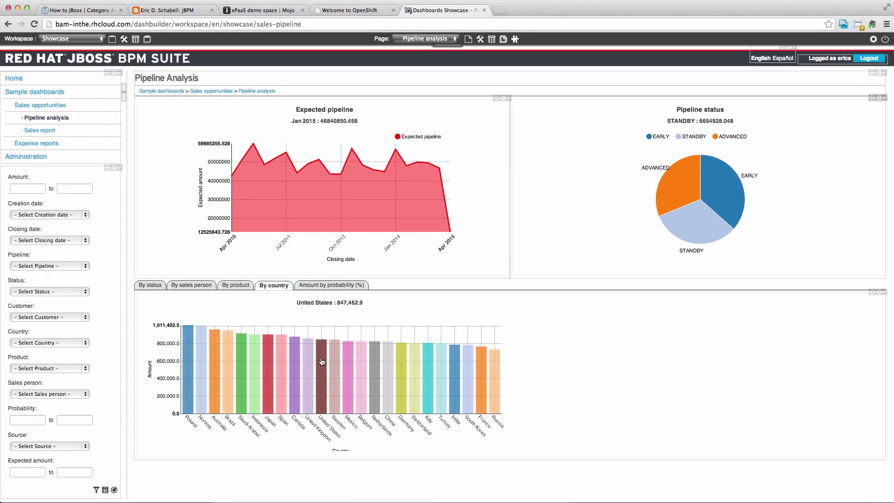
mouse_move(214, 370)
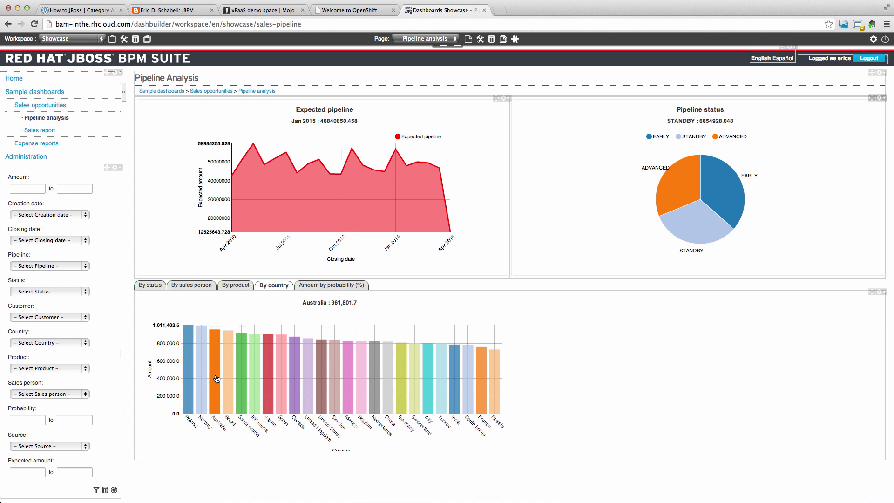
left_click(216, 379)
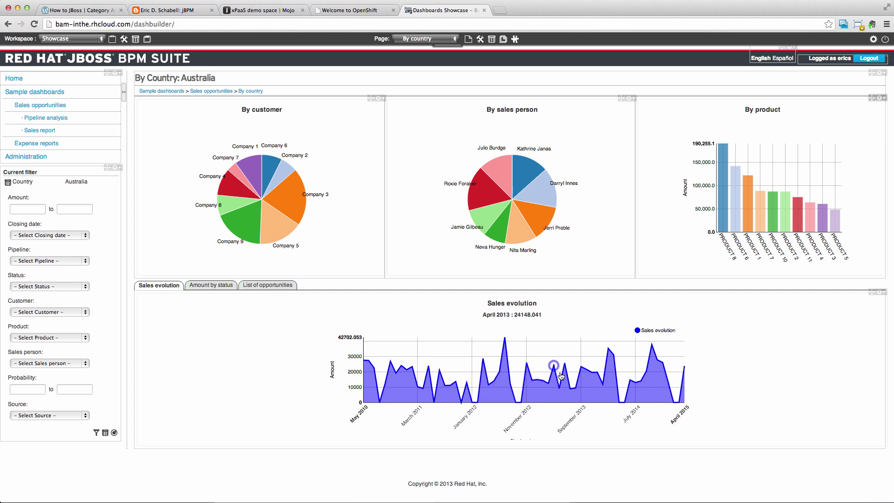
left_click(217, 287)
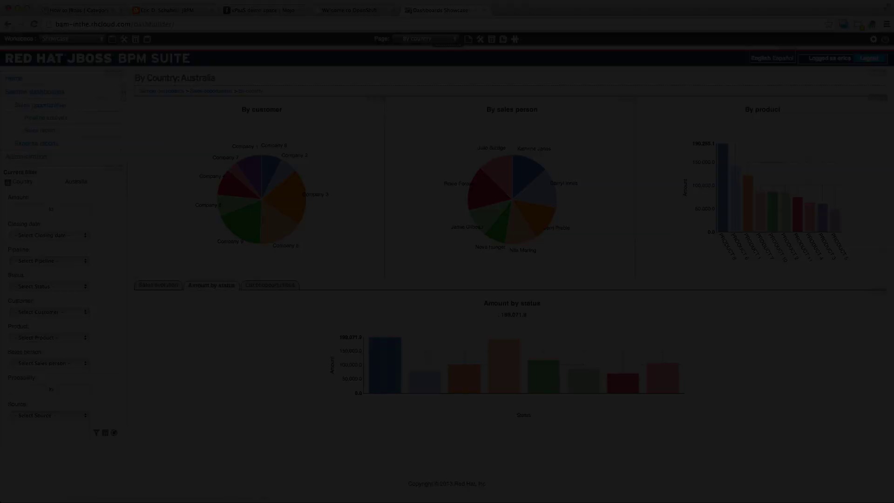